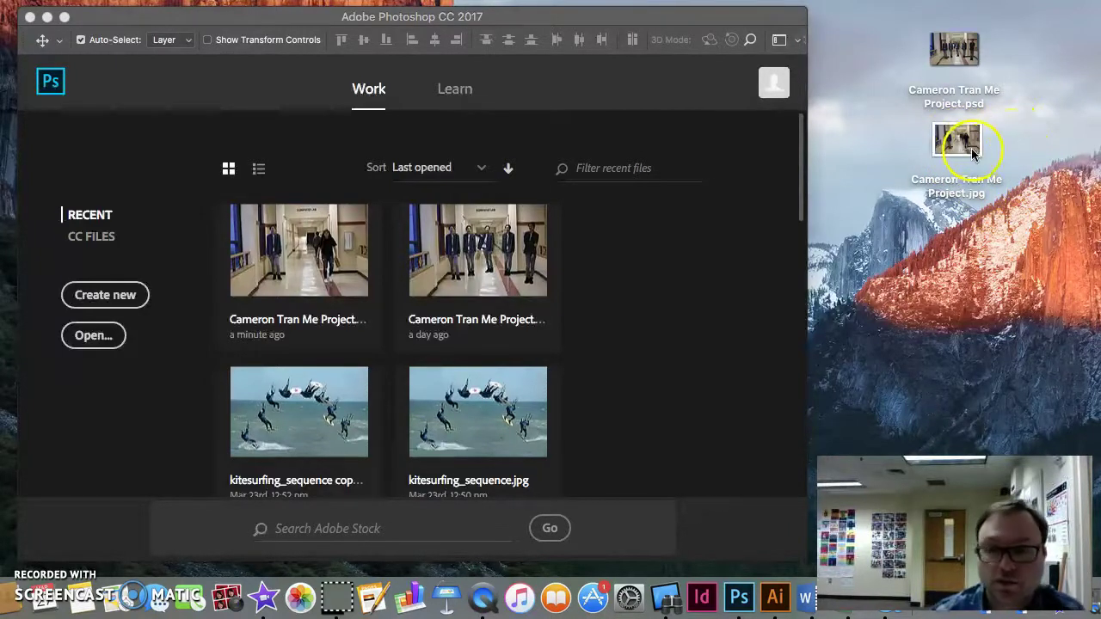
# Step: Open the hallway project's JPG and PSD files in Photoshop and hide the PSD's four IMG layers above the Background
pyautogui.moveTo(963, 148); pyautogui.dragTo(741, 607)
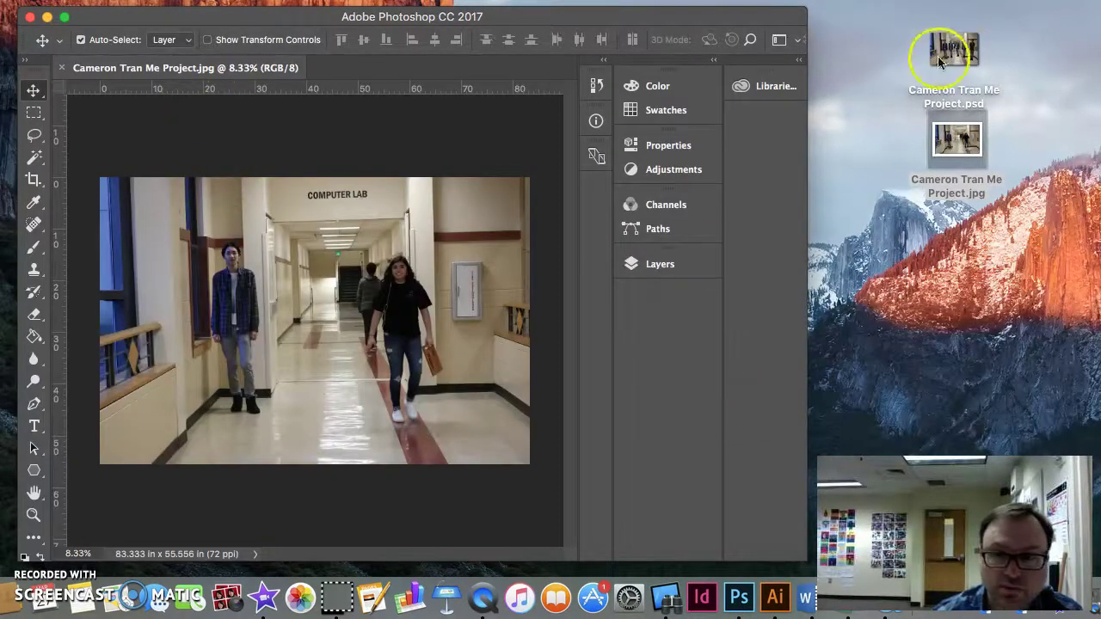
pyautogui.moveTo(963, 54); pyautogui.dragTo(741, 607)
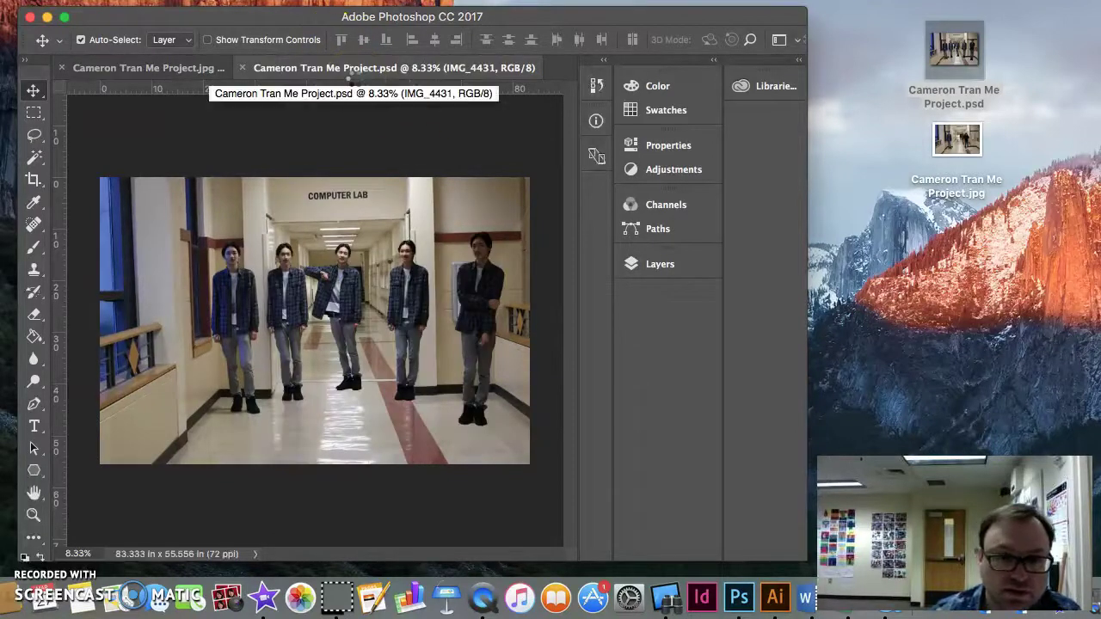
pyautogui.click(653, 272)
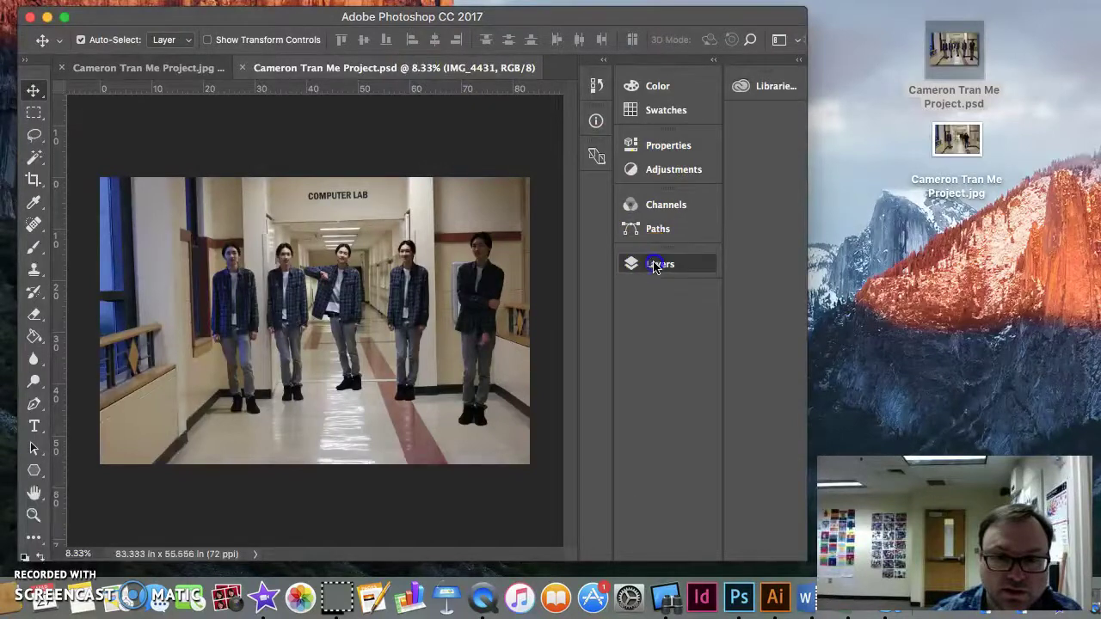
pyautogui.moveTo(421, 353); pyautogui.dragTo(420, 427)
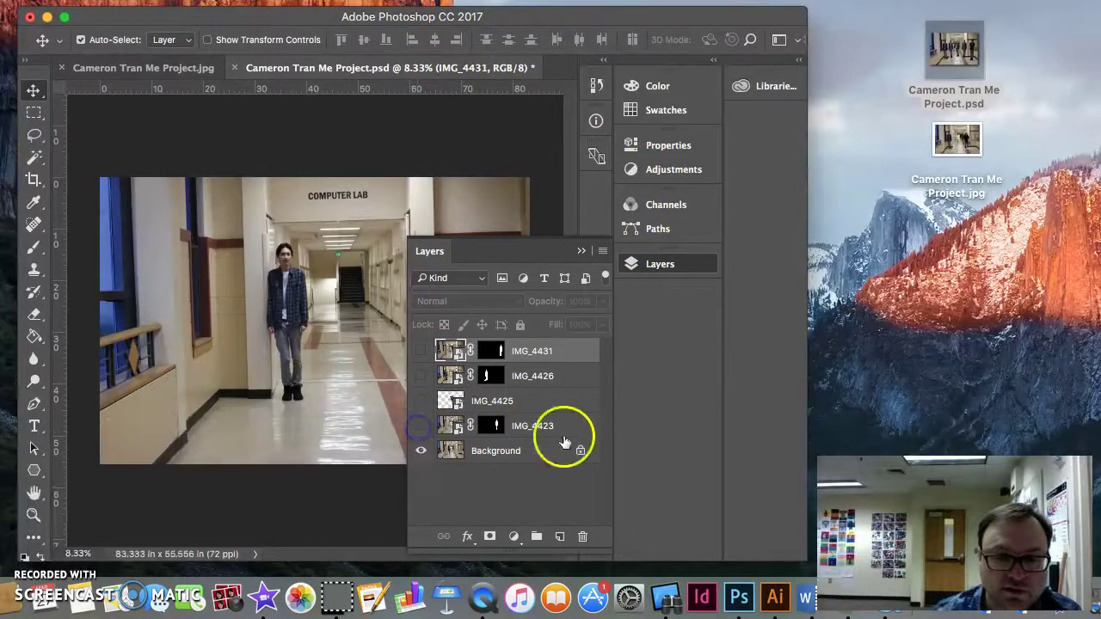
pyautogui.click(581, 251)
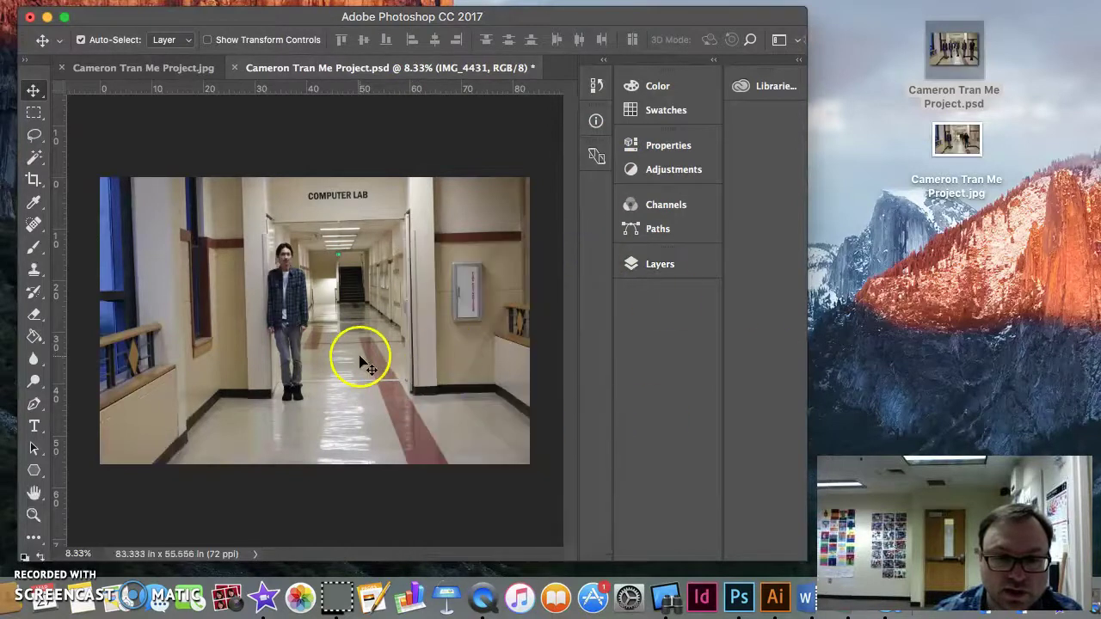
# Step: In the JPG, lasso a loose selection around the person by the left wall and extend it down to the photo's bottom edge
pyautogui.click(136, 72)
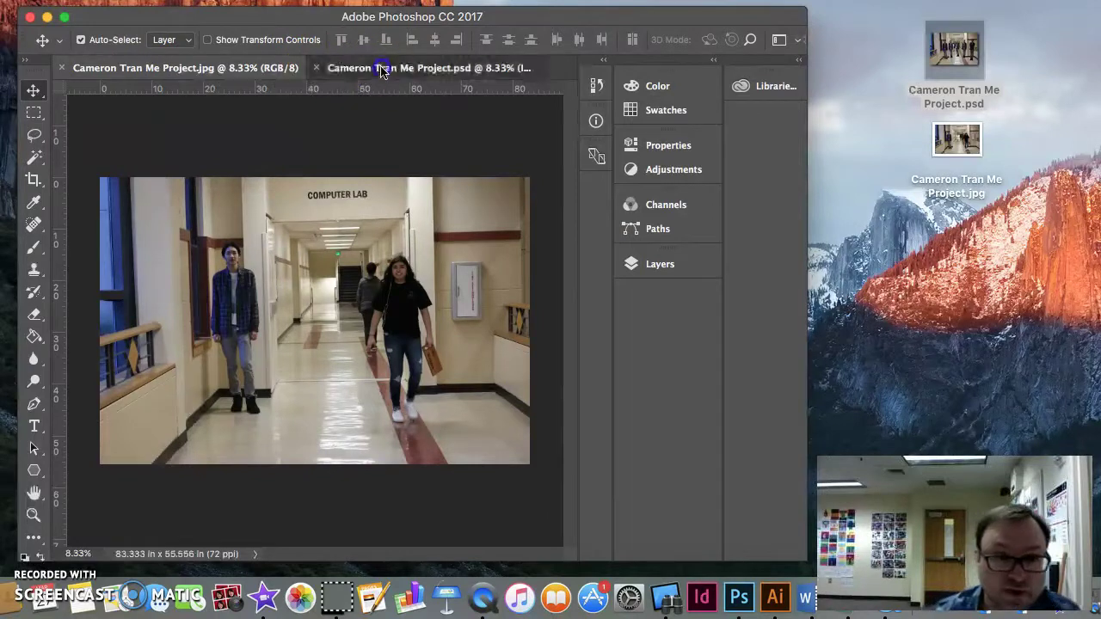
pyautogui.click(379, 67)
pyautogui.click(146, 71)
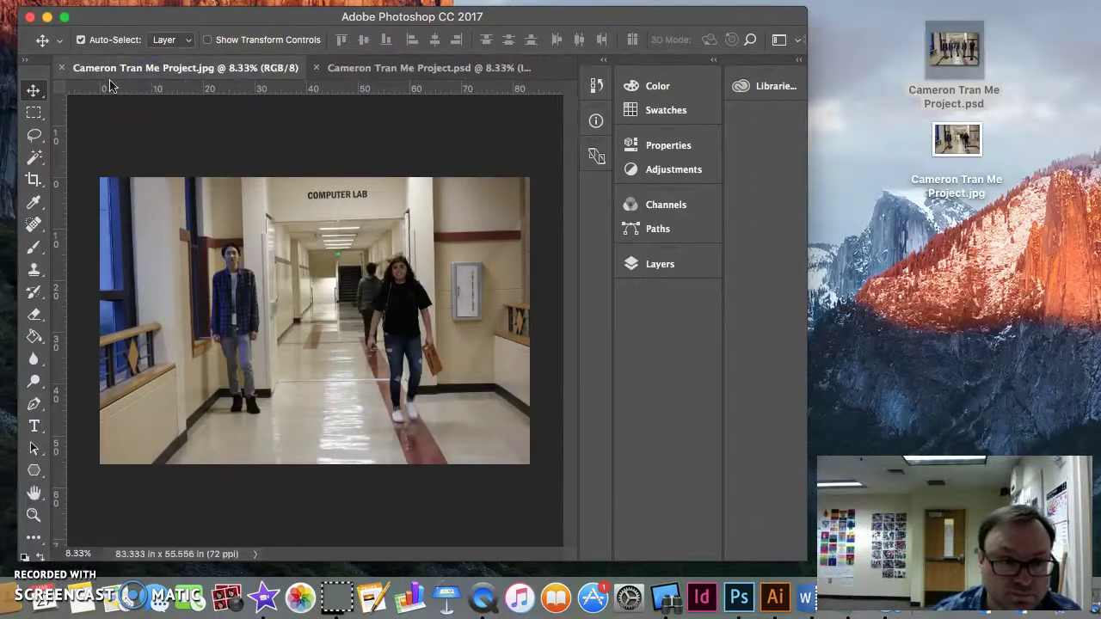
pyautogui.click(34, 136)
pyautogui.click(99, 140)
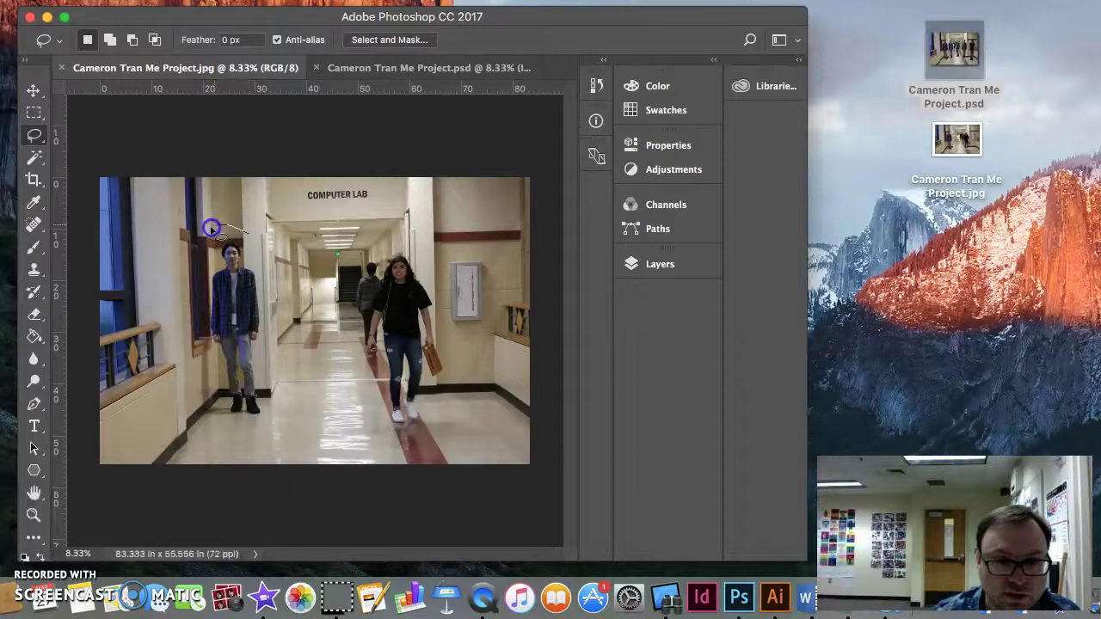
pyautogui.moveTo(211, 228)
pyautogui.mouseDown()
pyautogui.moveTo(190, 266)
pyautogui.moveTo(185, 357)
pyautogui.moveTo(198, 425)
pyautogui.moveTo(212, 438)
pyautogui.moveTo(281, 427)
pyautogui.moveTo(294, 400)
pyautogui.moveTo(281, 303)
pyautogui.mouseUp()
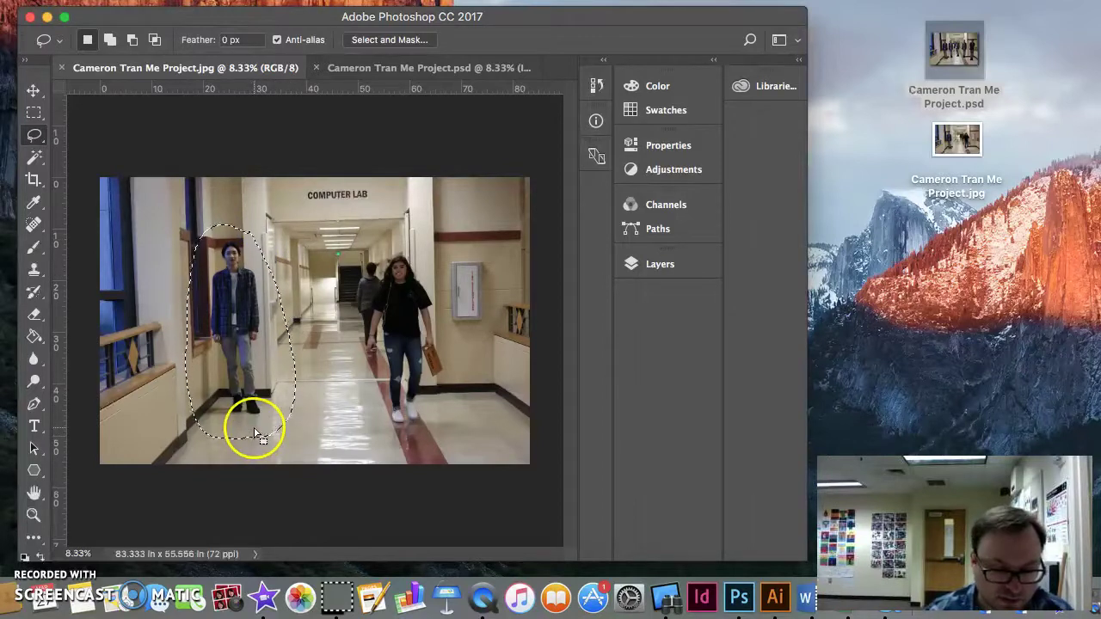
pyautogui.press('shift')
pyautogui.press('shift')
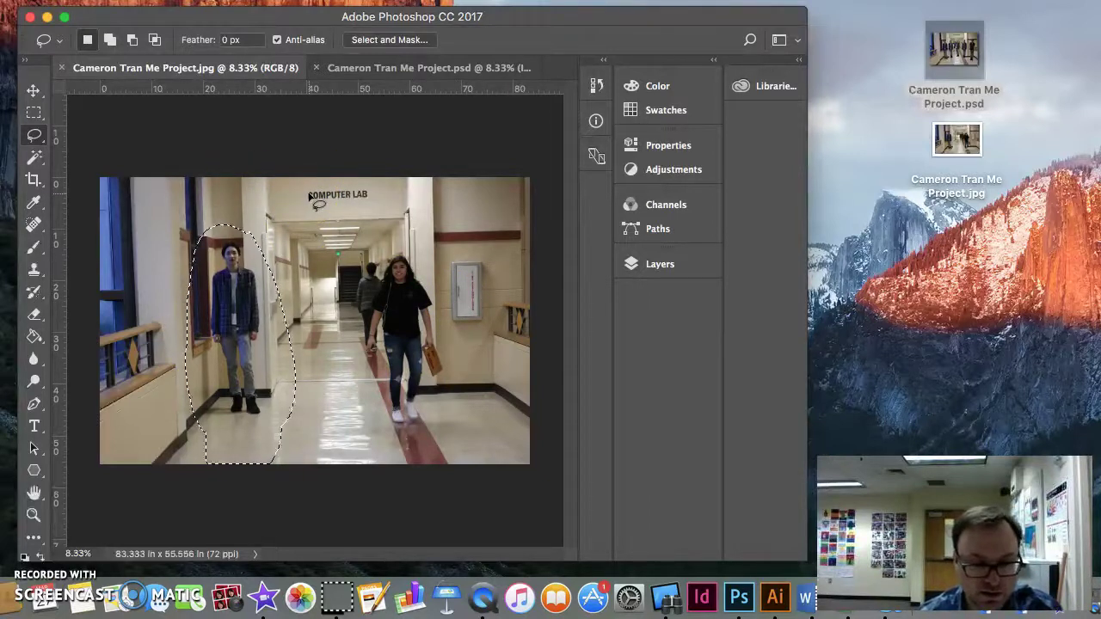
# Step: Paste the copied figure into the PSD and move it beside the existing figure, aligned with the hallway background
pyautogui.click(430, 69)
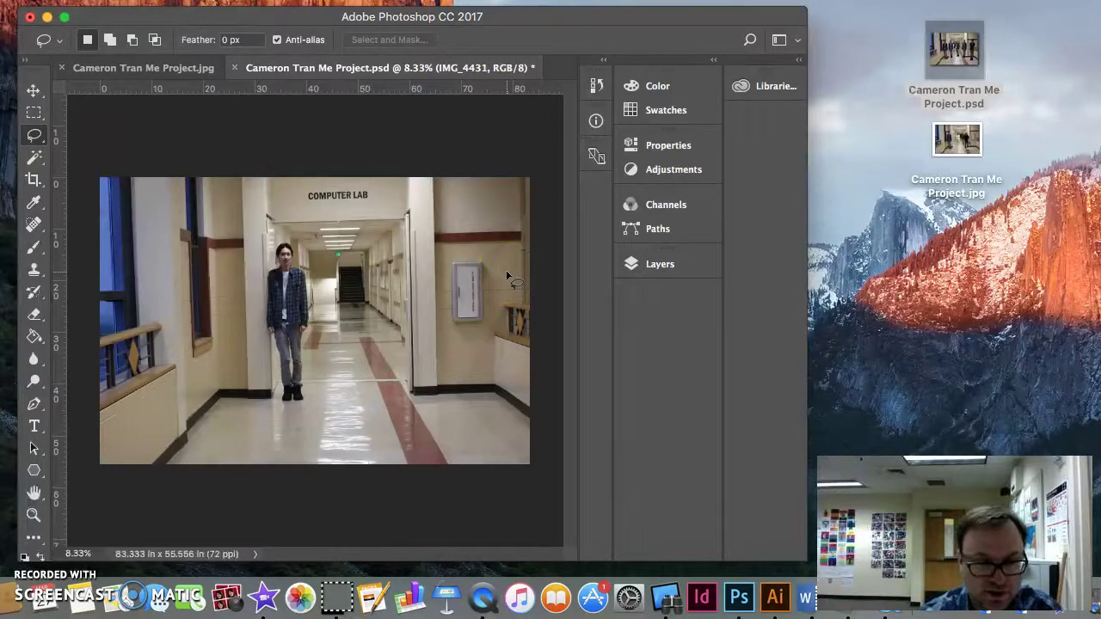
pyautogui.press('super+v')
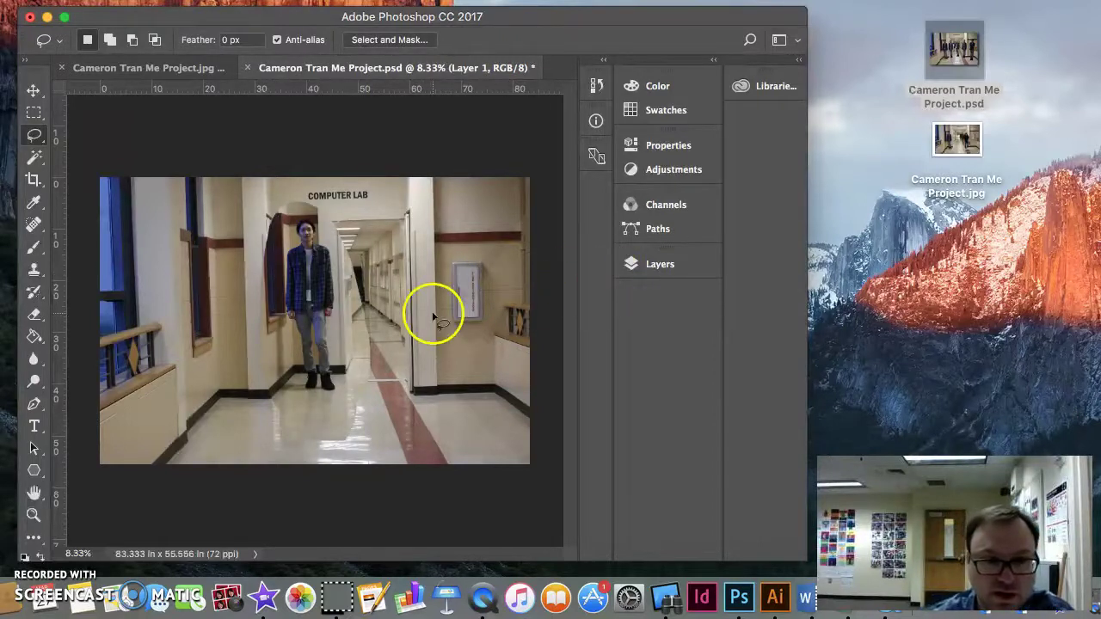
pyautogui.click(34, 90)
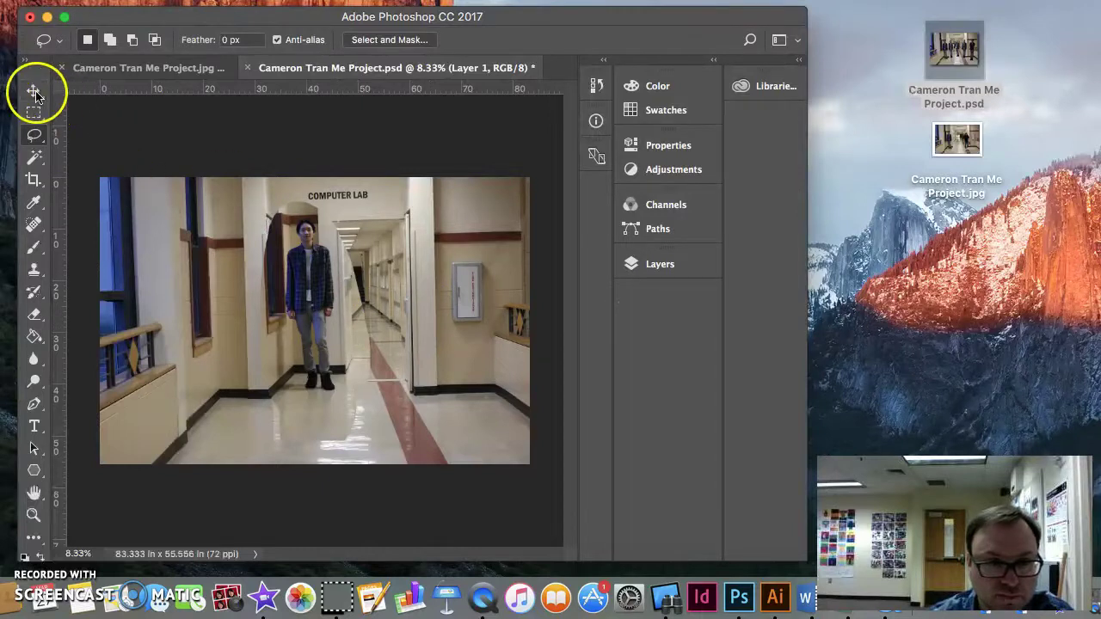
pyautogui.click(320, 274)
pyautogui.moveTo(319, 273); pyautogui.dragTo(239, 295)
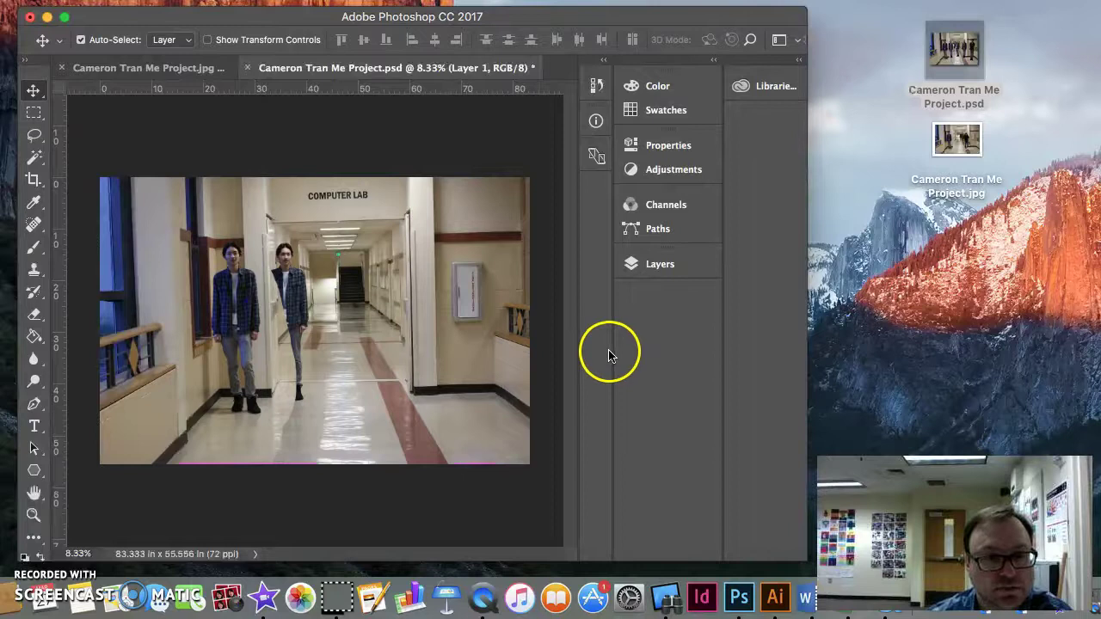
# Step: Examine how the pasted Layer 1 lines up with and covers the Background by switching its visibility off and on
pyautogui.click(673, 266)
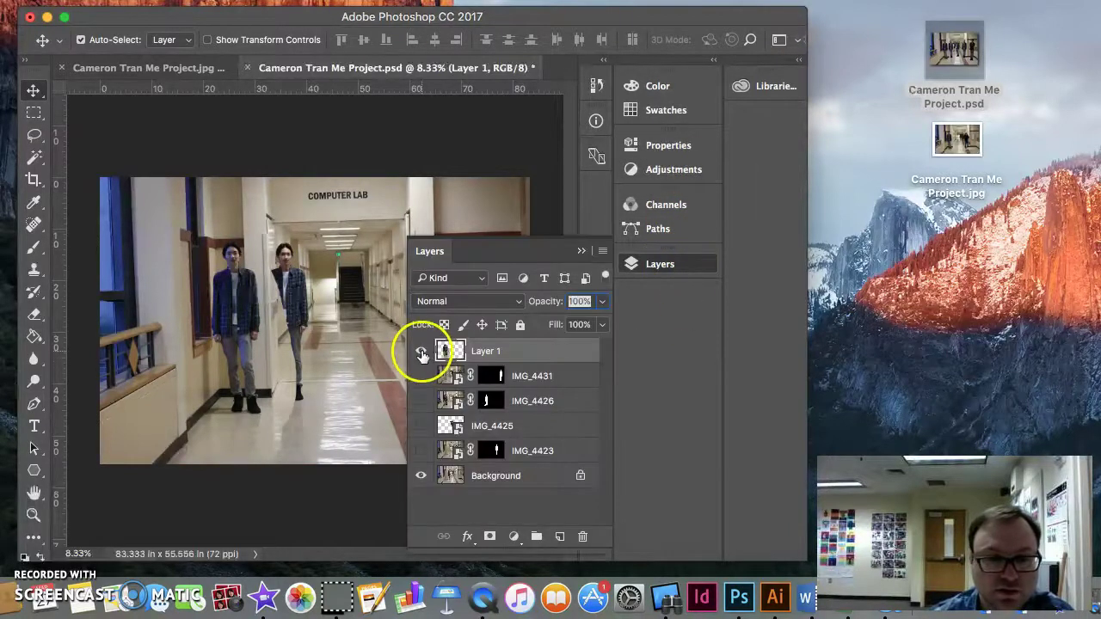
pyautogui.click(420, 353)
pyautogui.click(420, 352)
pyautogui.click(421, 352)
pyautogui.click(421, 353)
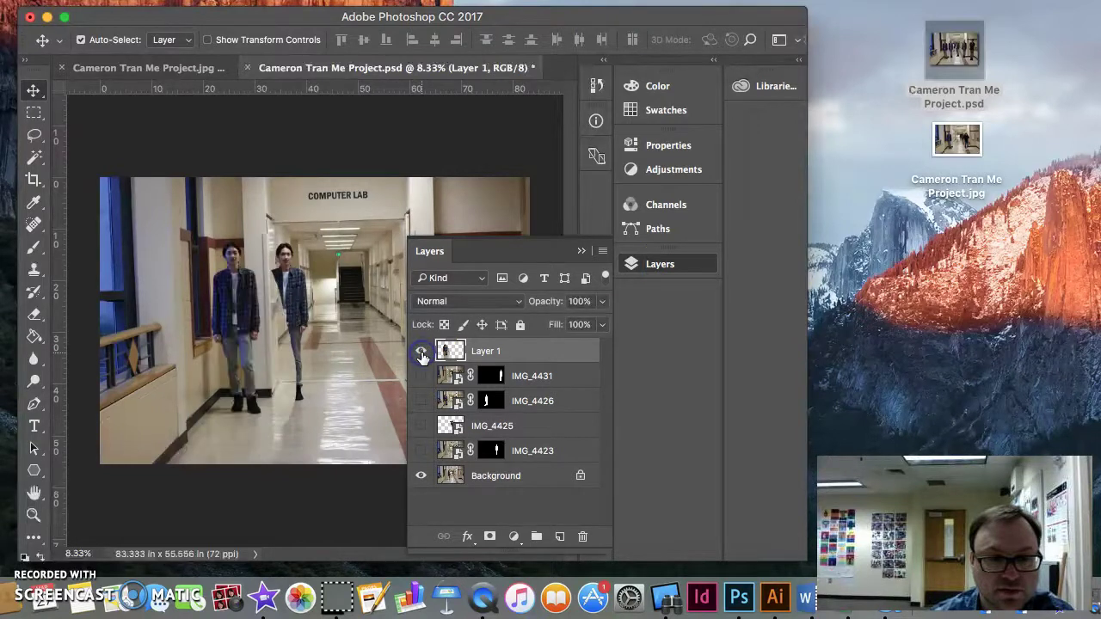
pyautogui.click(421, 353)
pyautogui.click(420, 353)
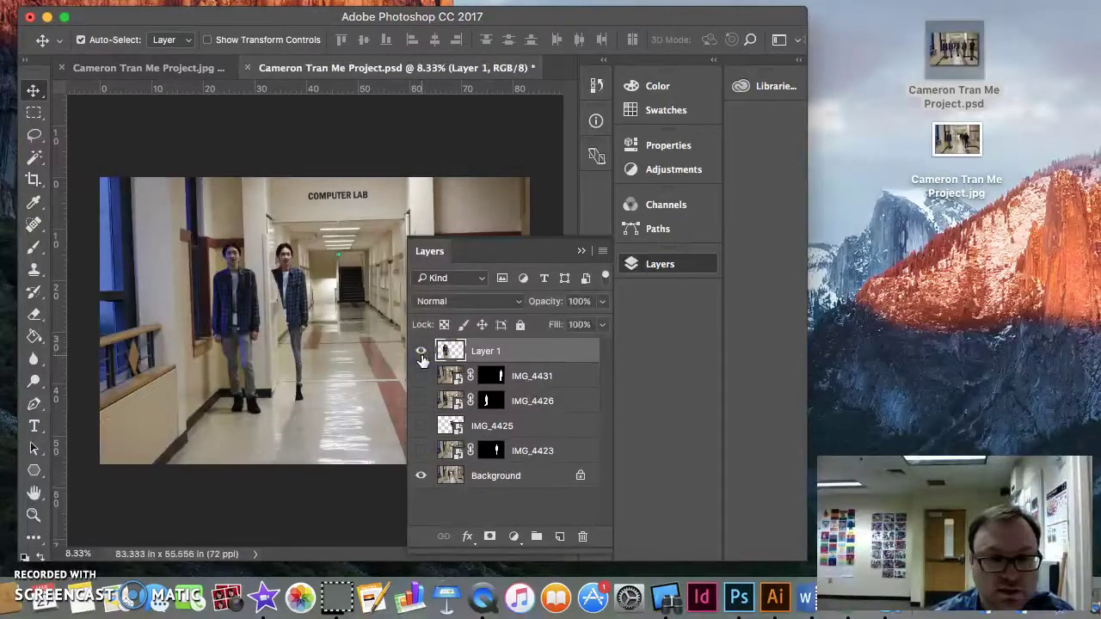
pyautogui.click(422, 358)
pyautogui.click(421, 358)
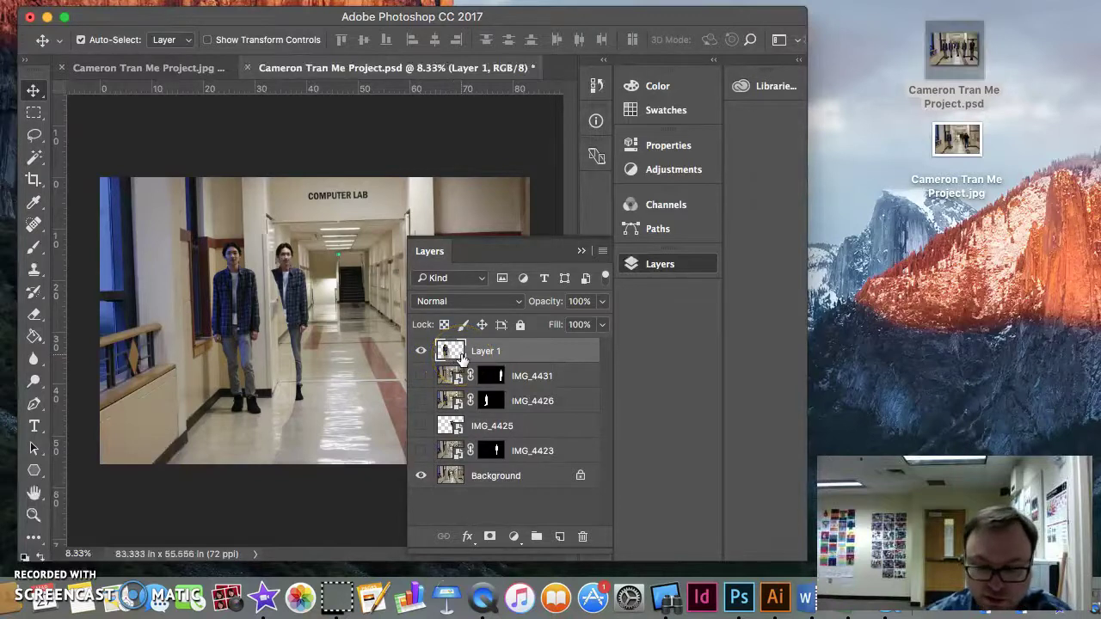
pyautogui.click(409, 315)
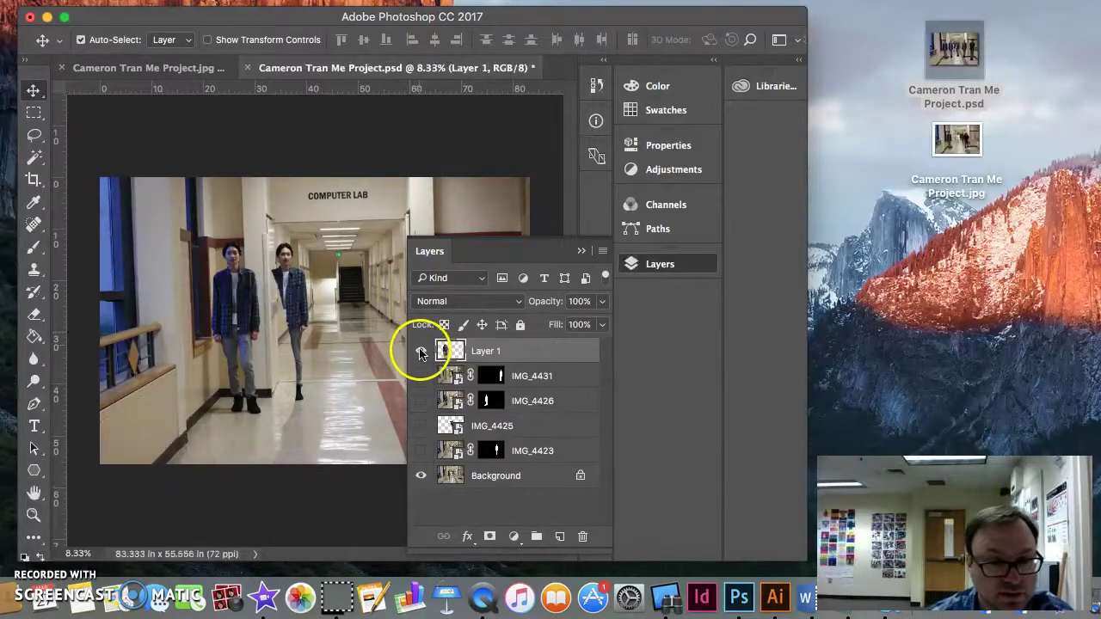
pyautogui.click(421, 353)
pyautogui.click(421, 353)
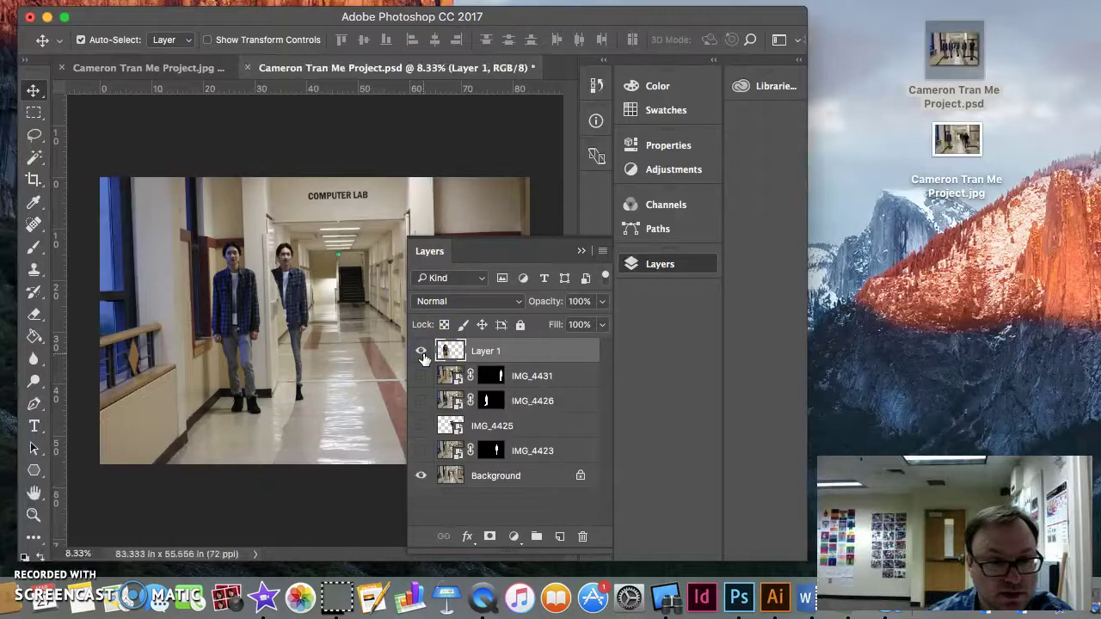
pyautogui.click(422, 352)
pyautogui.click(421, 352)
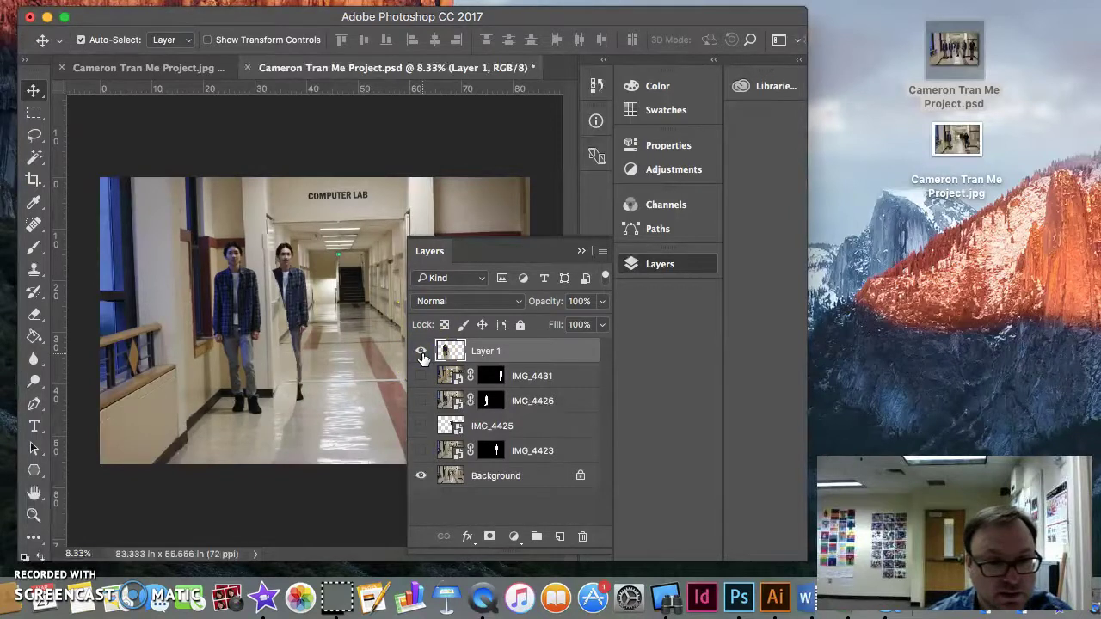
pyautogui.click(421, 353)
pyautogui.click(421, 352)
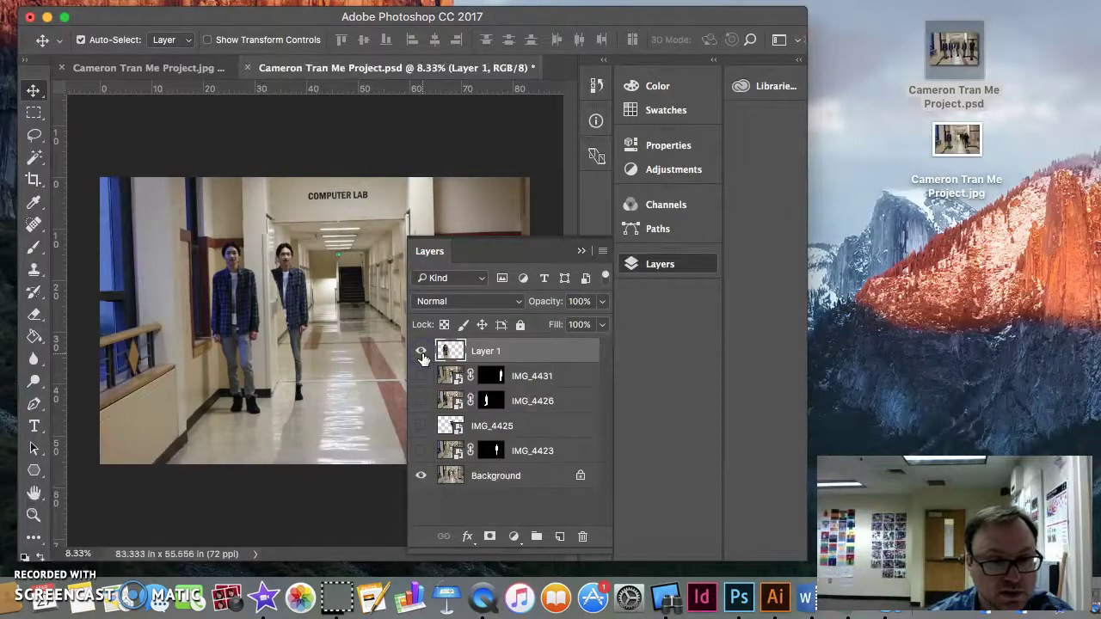
pyautogui.click(421, 352)
pyautogui.click(422, 352)
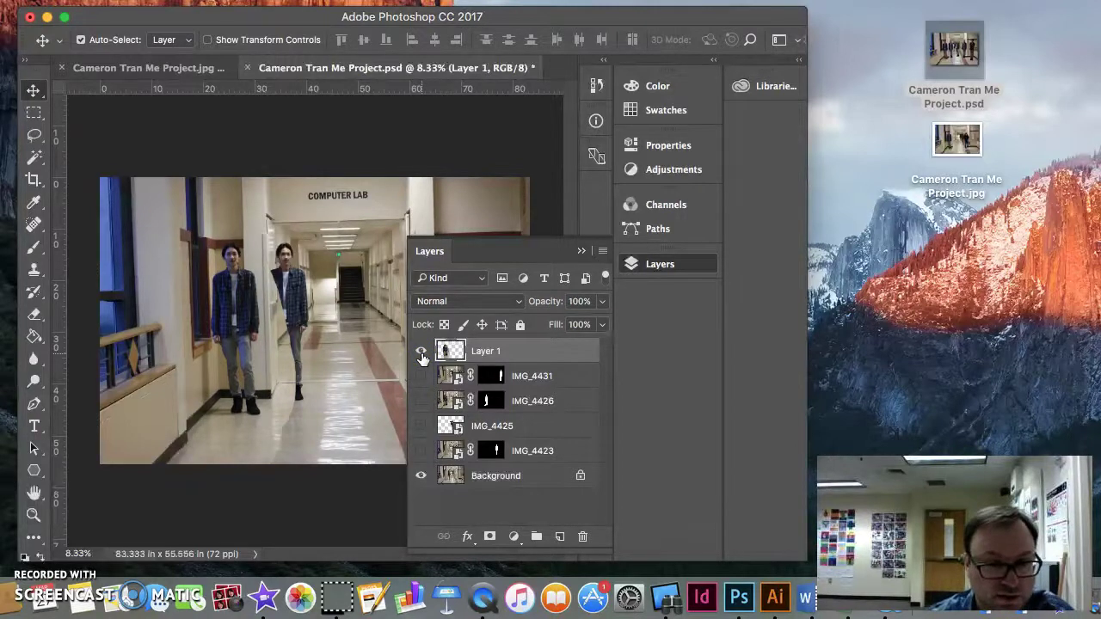
pyautogui.click(421, 352)
pyautogui.click(422, 352)
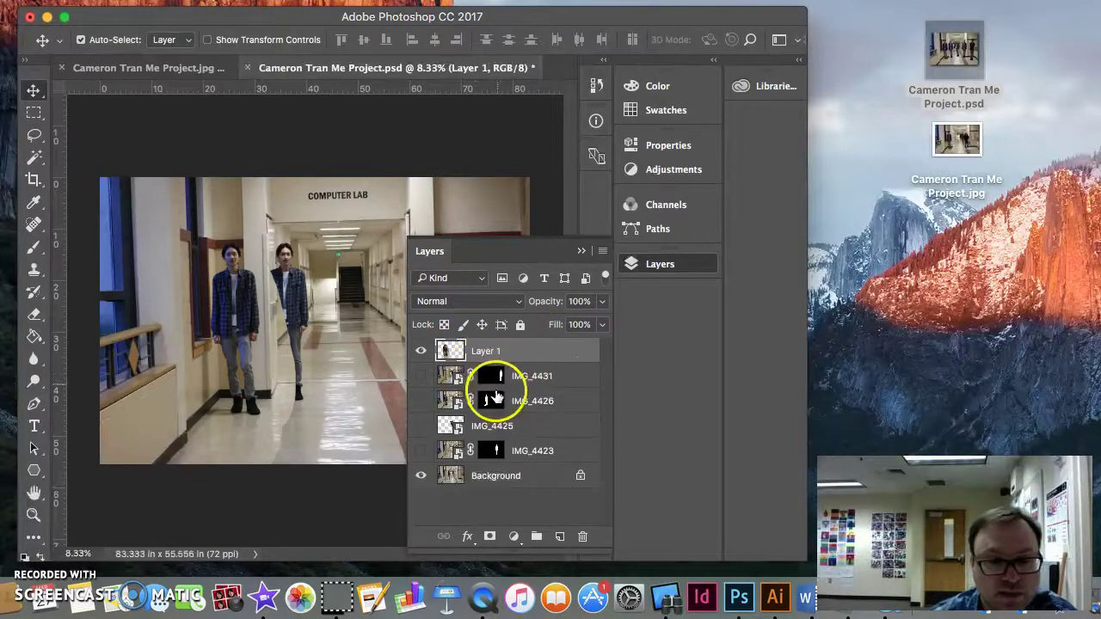
# Step: Add a layer mask to Layer 1 and make the mask active
pyautogui.click(489, 538)
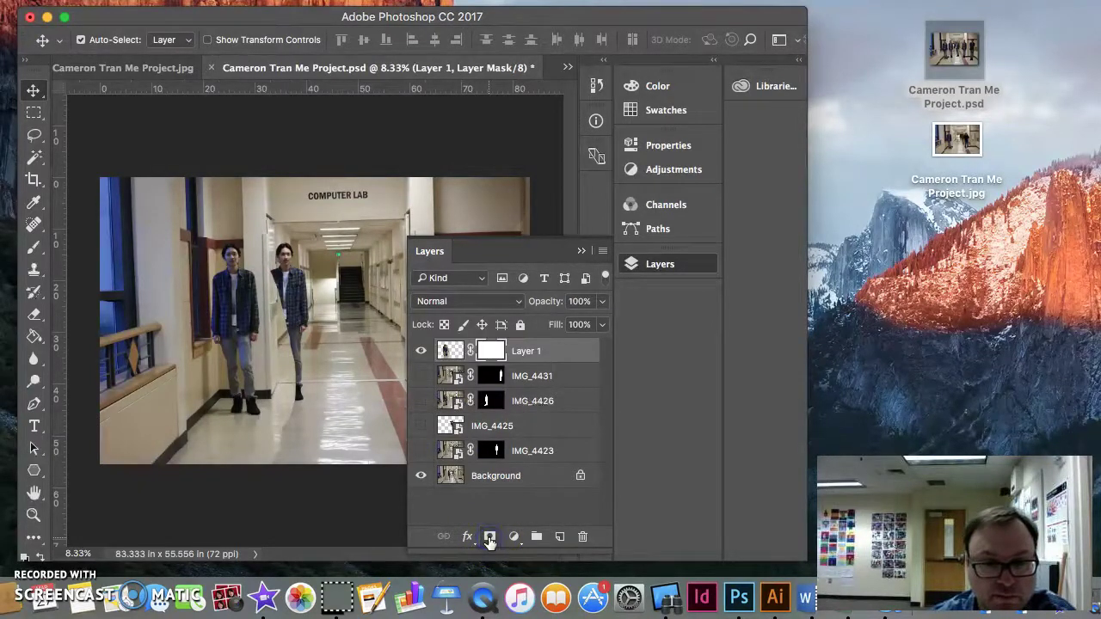
pyautogui.click(494, 353)
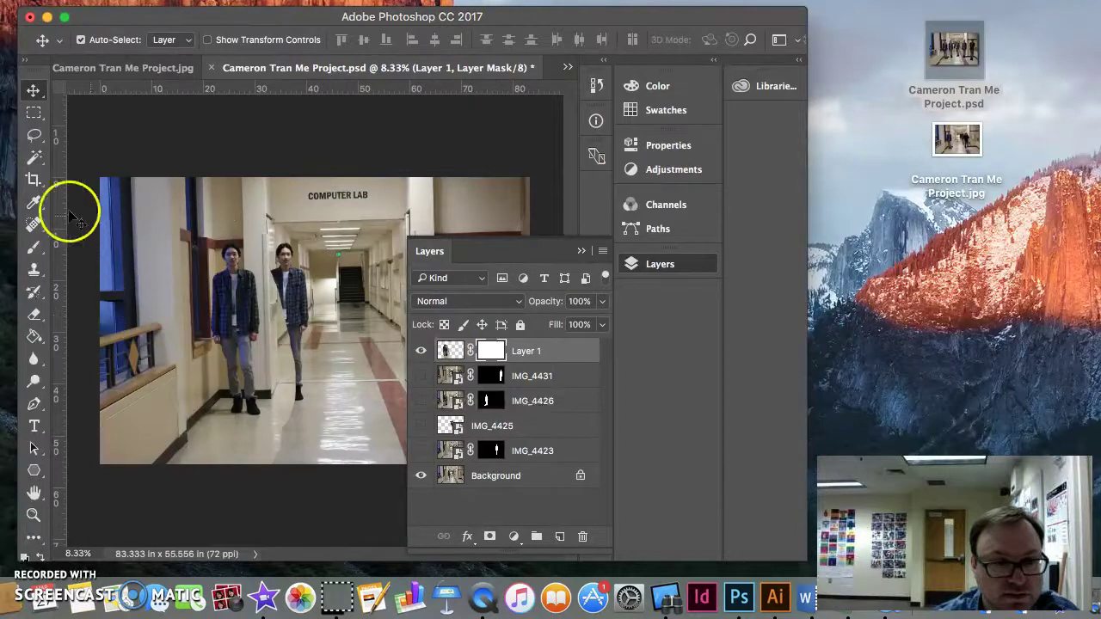
# Step: Paint black on Layer 1's mask with a size 250 brush to uncover the background figure's hidden arm, leg and foot
pyautogui.click(33, 248)
pyautogui.moveTo(33, 249); pyautogui.dragTo(142, 248)
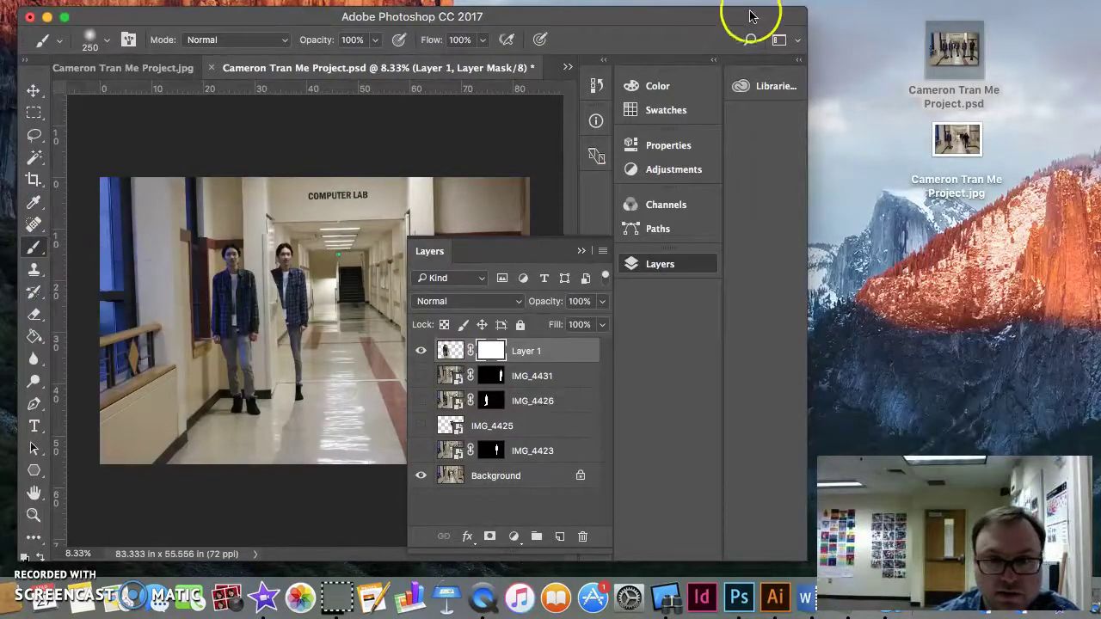
pyautogui.moveTo(695, 20); pyautogui.dragTo(707, 4)
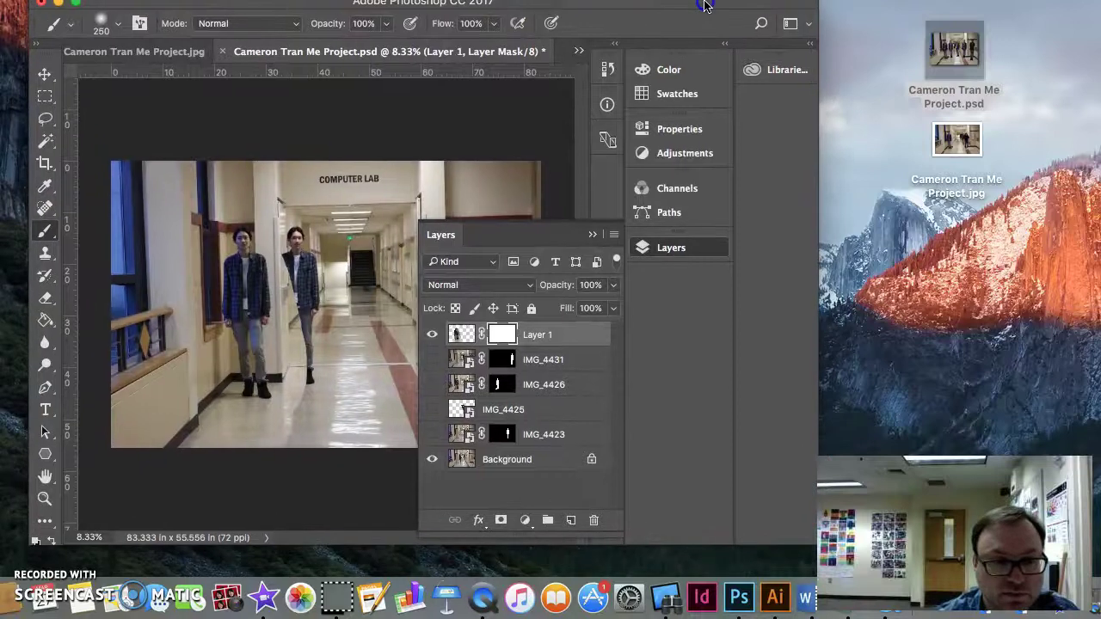
pyautogui.moveTo(695, 544); pyautogui.dragTo(691, 574)
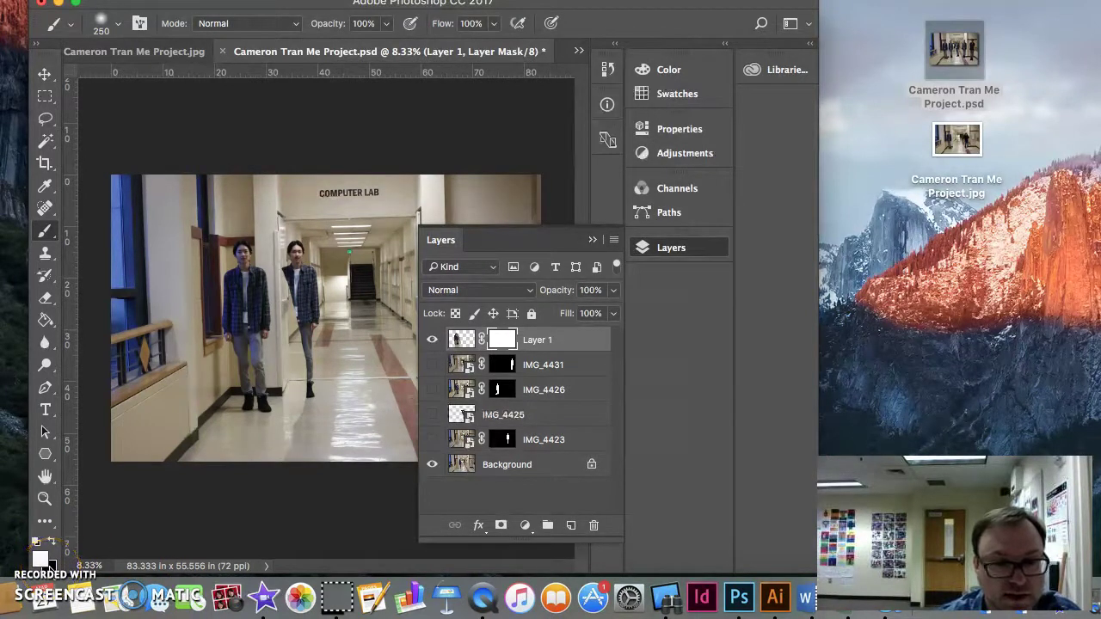
pyautogui.click(53, 544)
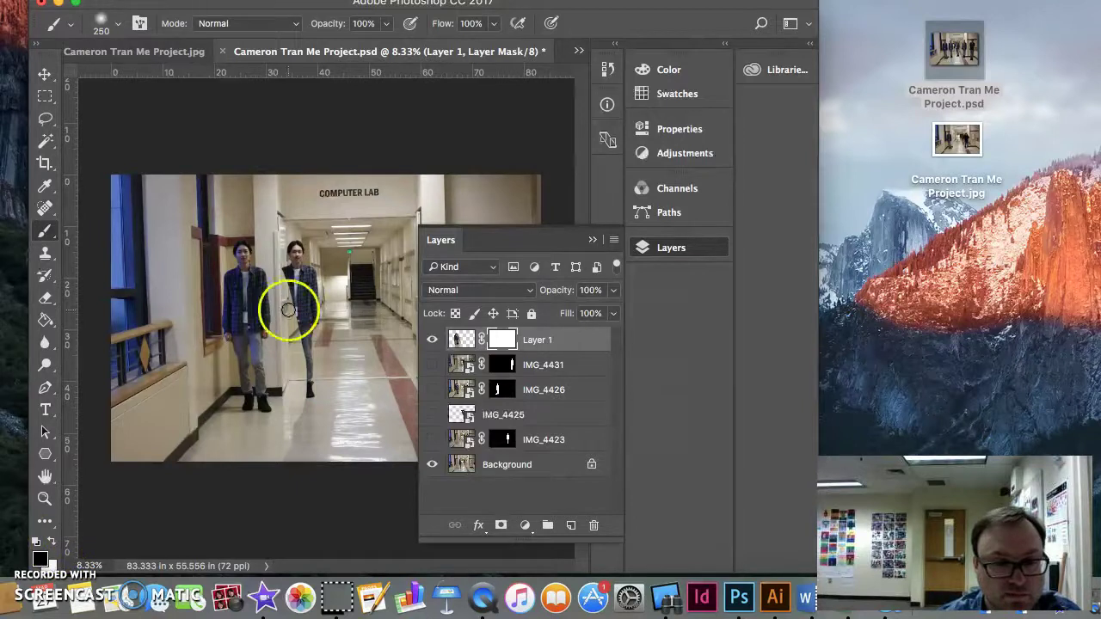
pyautogui.click(281, 265)
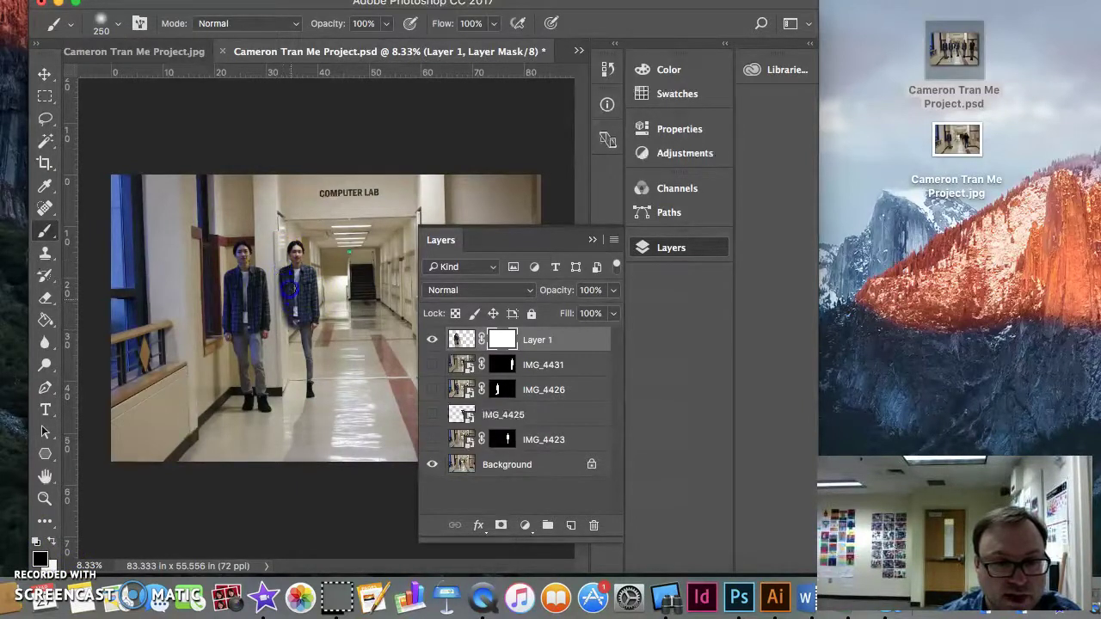
pyautogui.moveTo(290, 292); pyautogui.dragTo(287, 330)
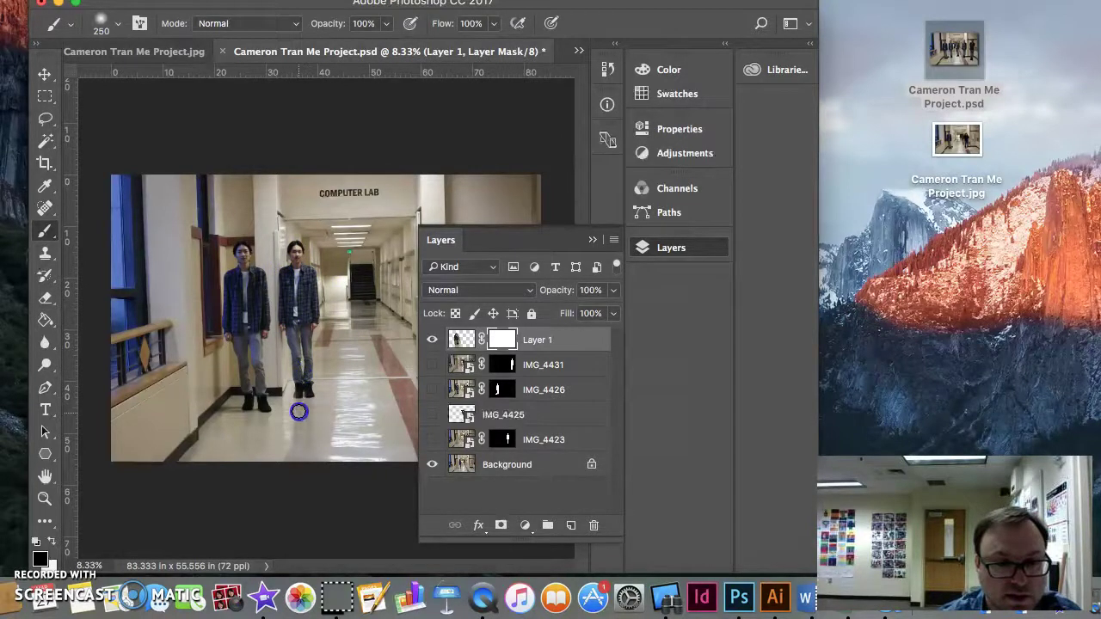
pyautogui.moveTo(297, 410); pyautogui.dragTo(289, 400)
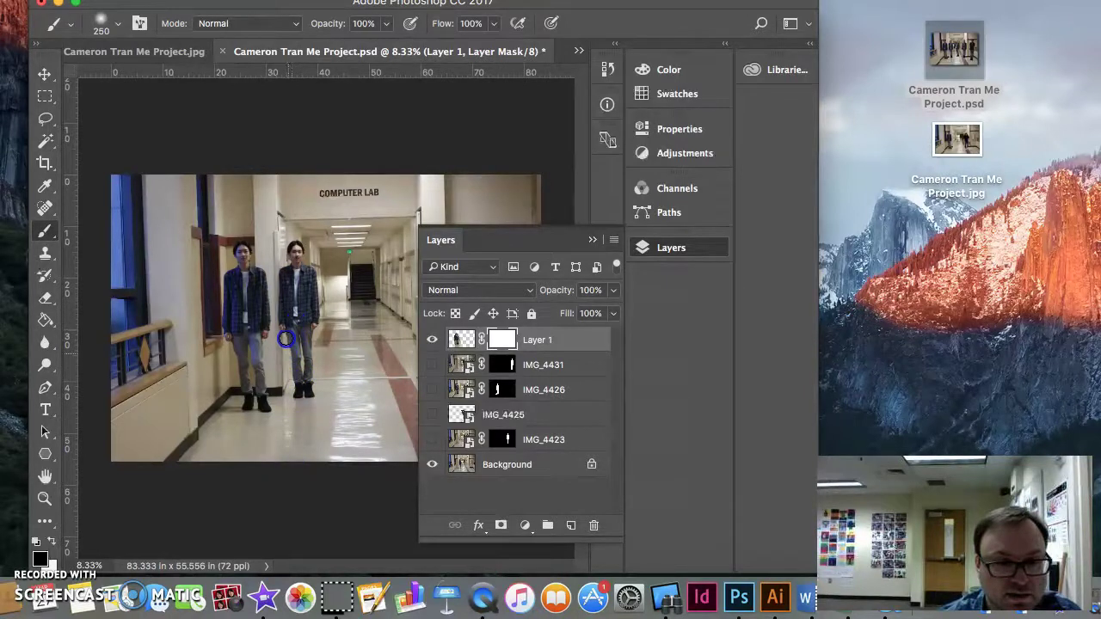
pyautogui.moveTo(278, 270); pyautogui.dragTo(278, 203)
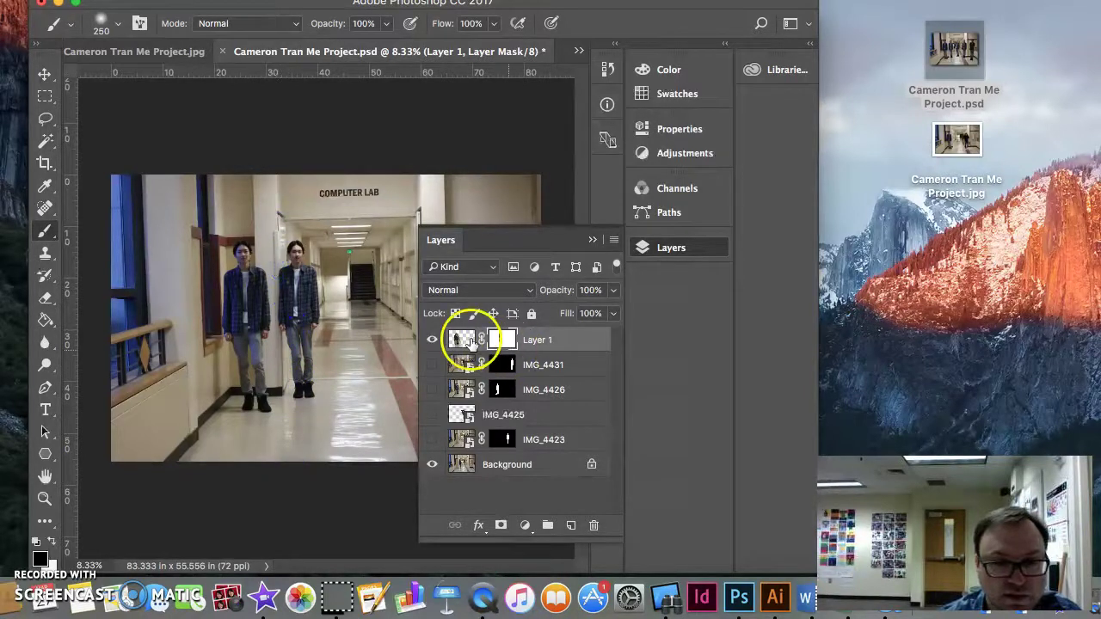
# Step: Compare the composite with the masked Layer 1 hidden and shown
pyautogui.click(432, 342)
pyautogui.click(432, 341)
pyautogui.click(431, 342)
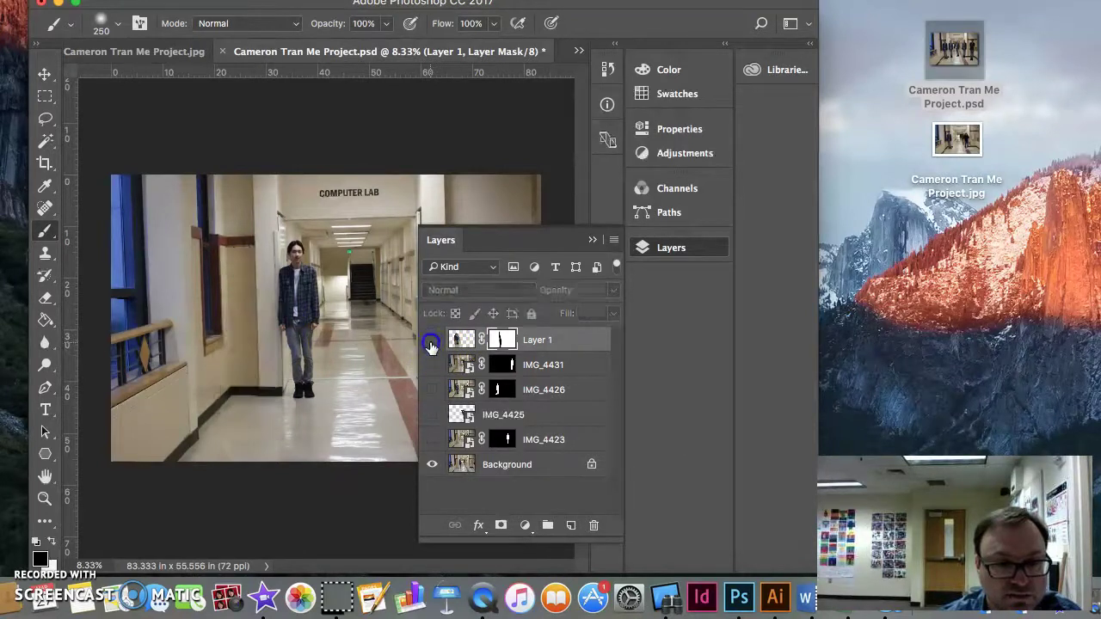
# Step: Show Layer 1 again and paint white on its mask along the pasted figure's arm to restore the edge beside the background figure
pyautogui.click(432, 342)
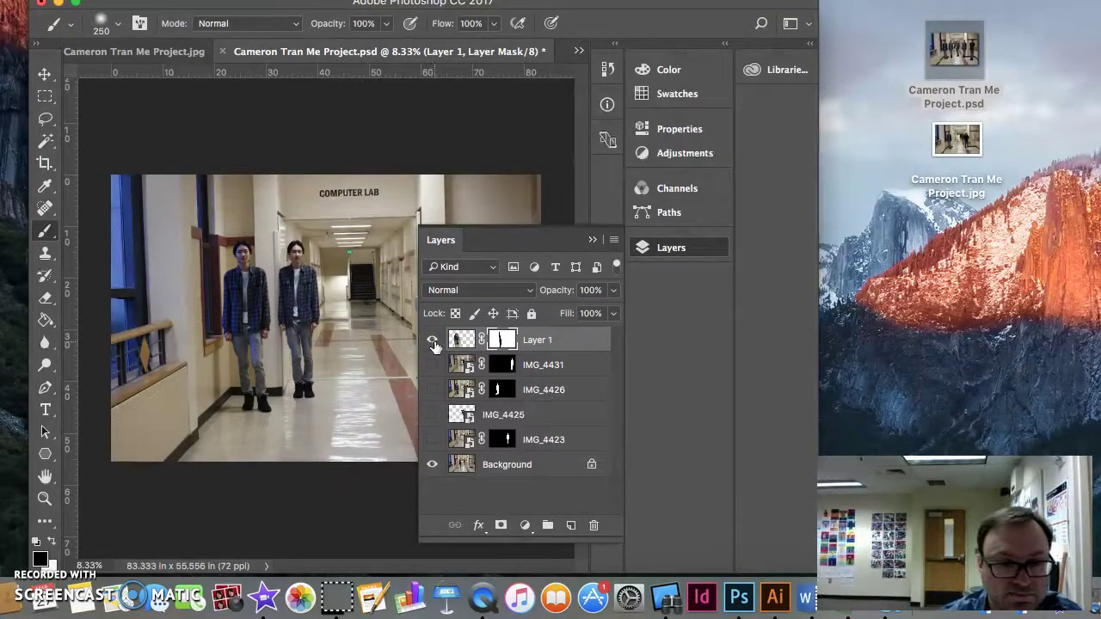
pyautogui.click(52, 542)
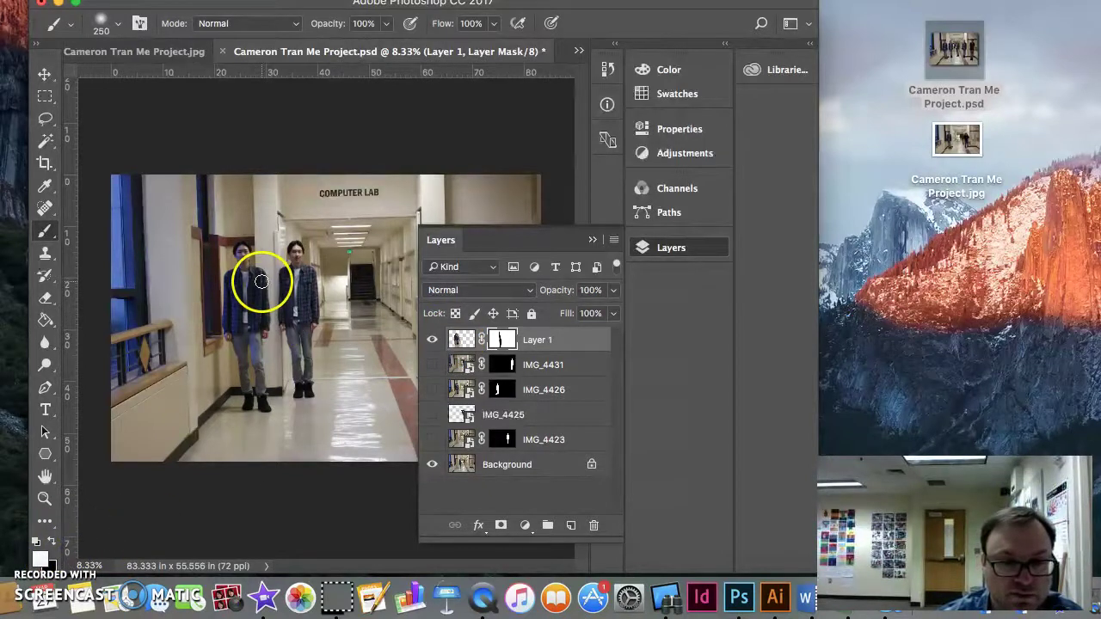
pyautogui.moveTo(261, 281); pyautogui.dragTo(270, 336)
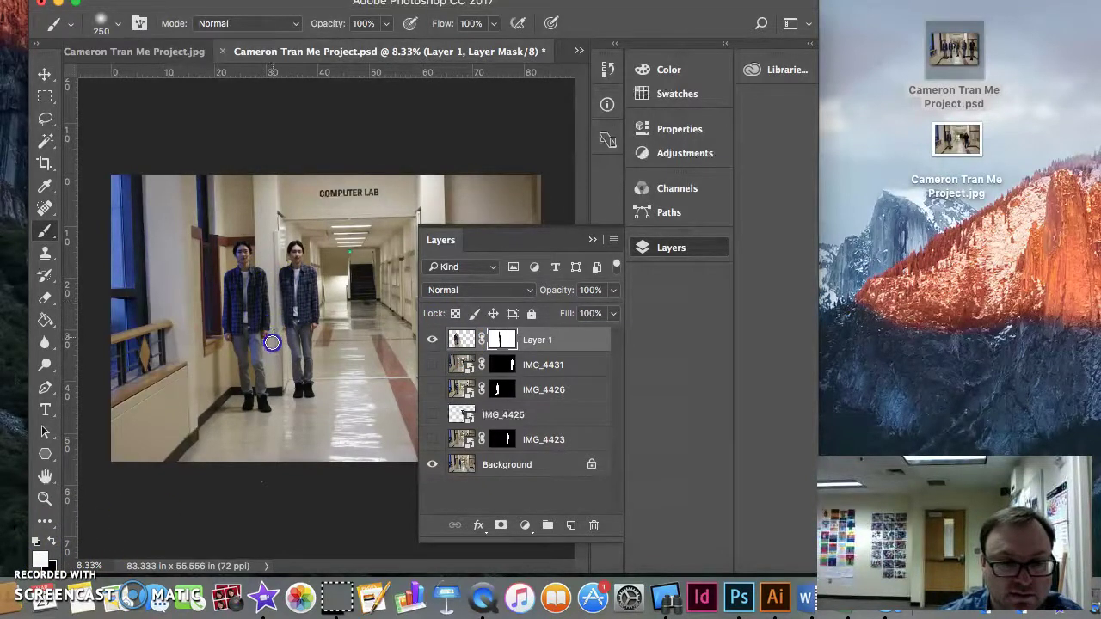
pyautogui.click(53, 538)
pyautogui.click(265, 495)
pyautogui.click(422, 401)
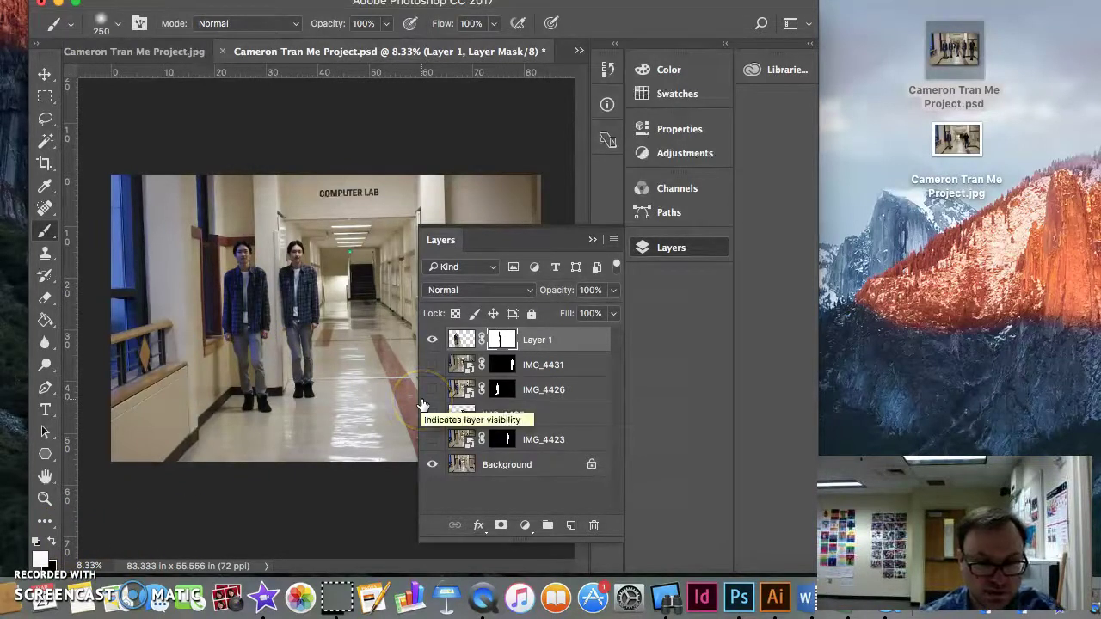
# Step: Collapse the layer list covering the image and examine the full hallway composite, including the empty area near the wall cabinet
pyautogui.click(567, 365)
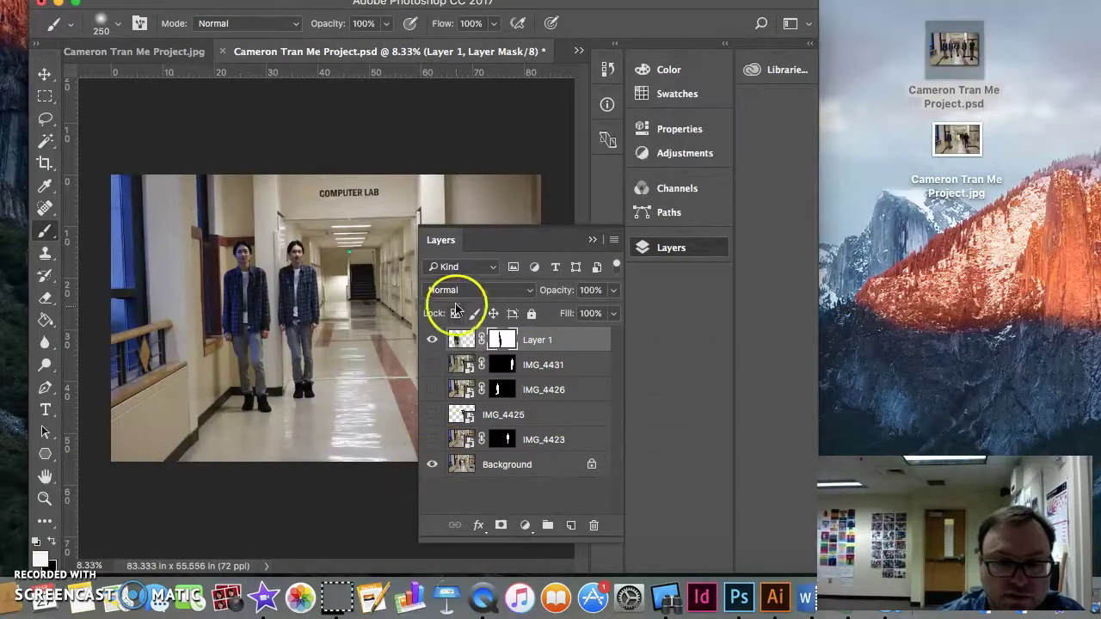
pyautogui.click(590, 239)
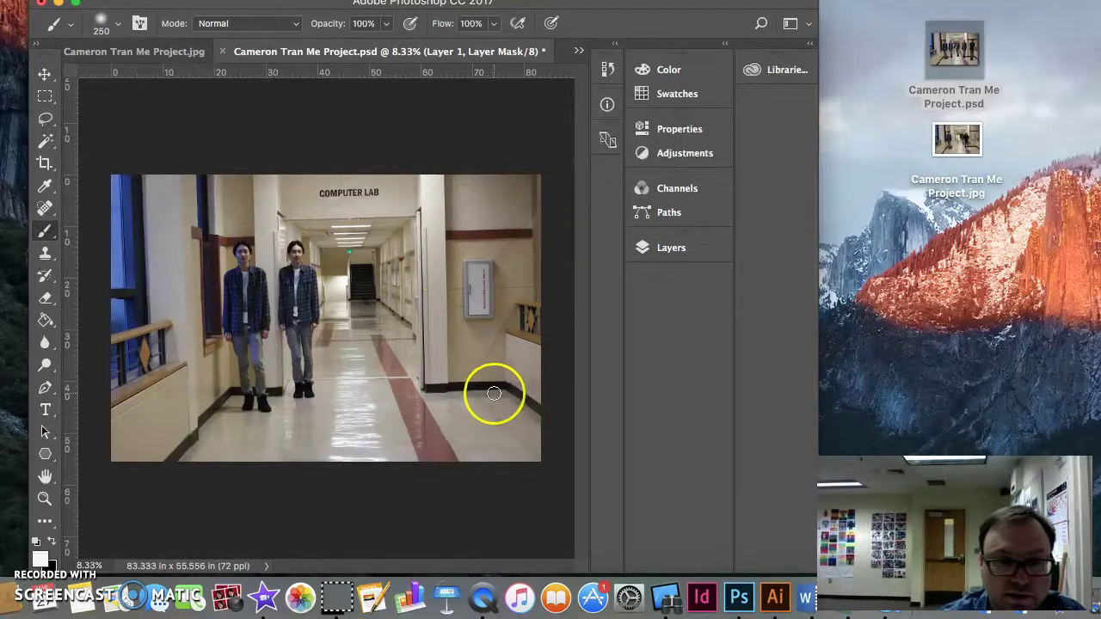
pyautogui.moveTo(494, 392)
pyautogui.mouseDown()
pyautogui.moveTo(513, 341)
pyautogui.moveTo(523, 340)
pyautogui.moveTo(504, 298)
pyautogui.mouseUp()
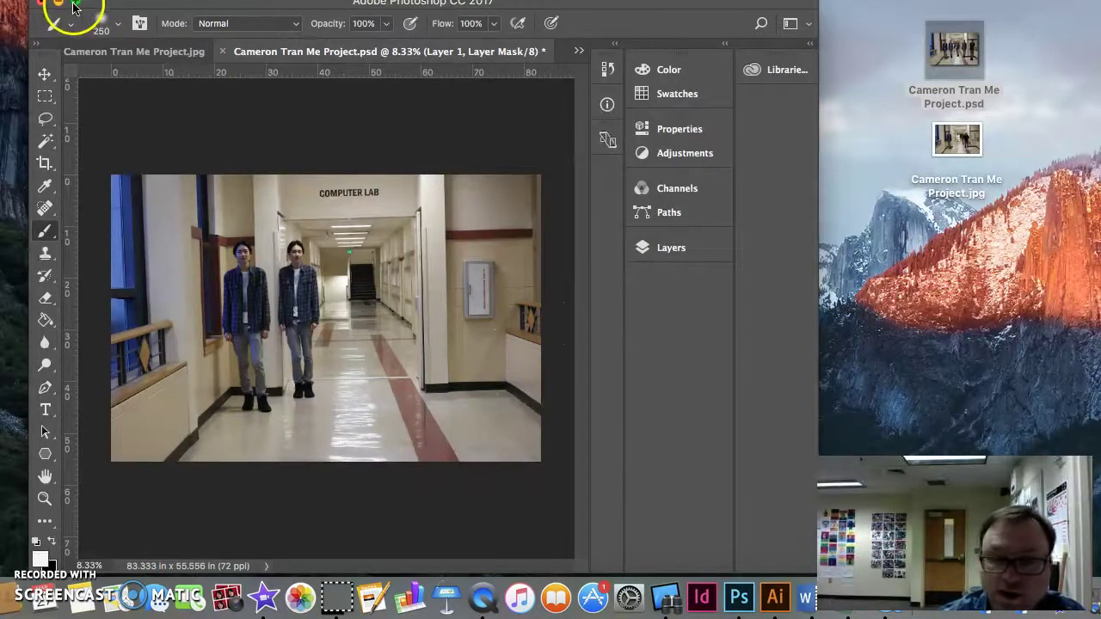